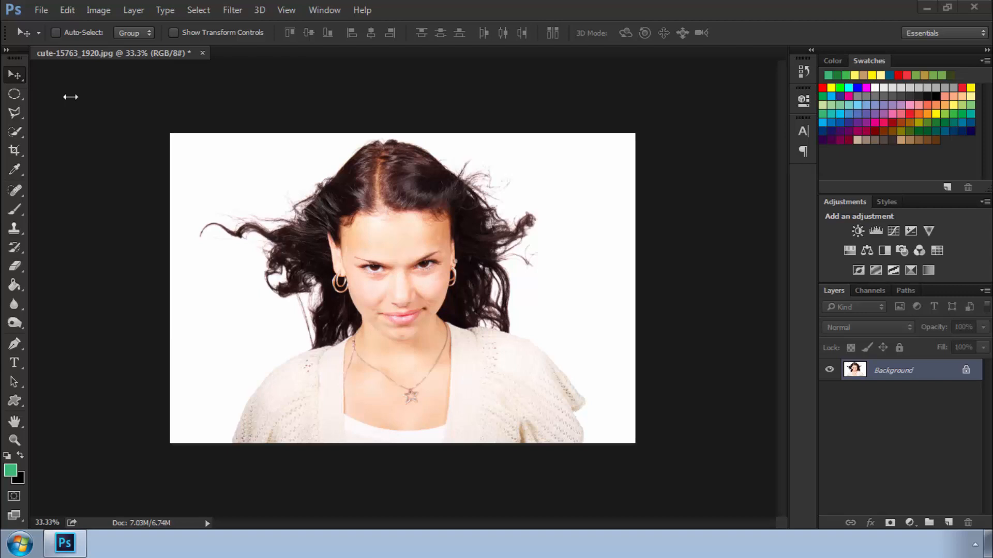
# Step: Trace a closed selection around the woman's shoulders and hair with the Polygonal Lasso Tool, leaving the flyaway strands outside
pyautogui.click(12, 113)
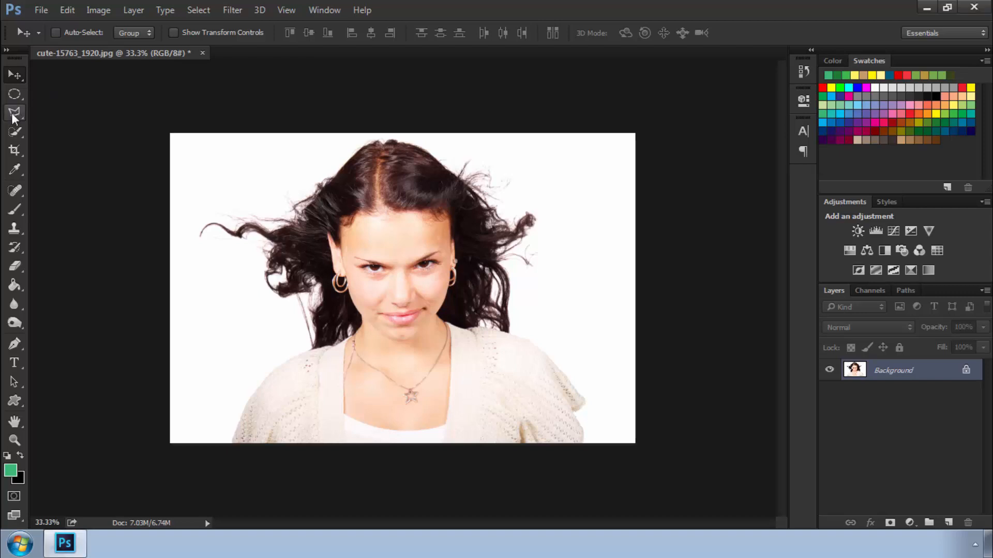
pyautogui.click(12, 112)
pyautogui.rightClick(17, 115)
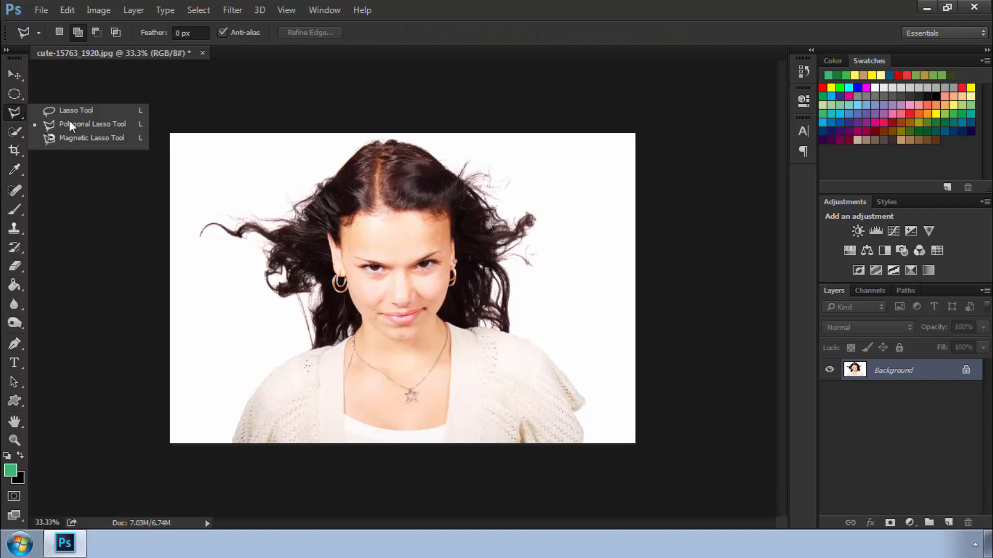
pyautogui.click(104, 124)
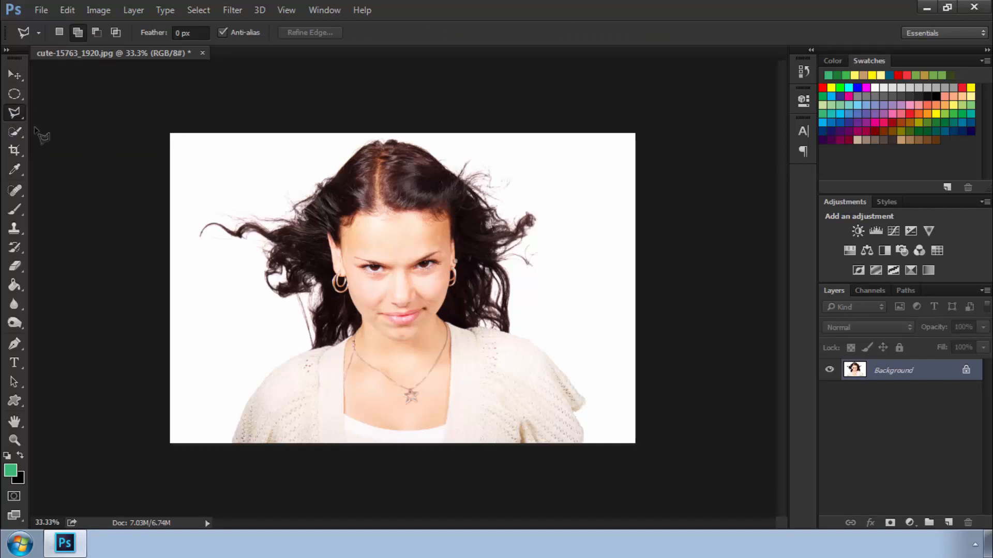
pyautogui.click(11, 344)
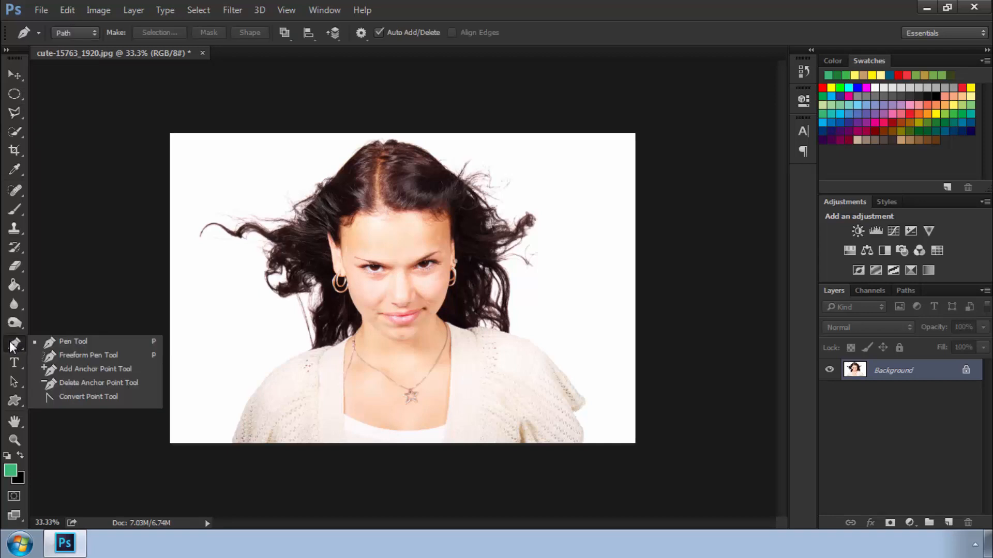
pyautogui.click(15, 113)
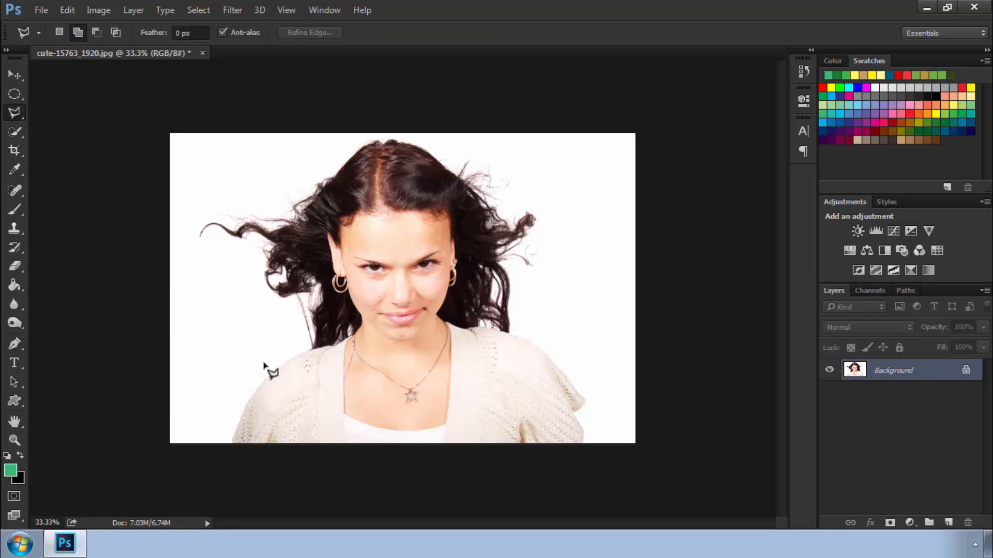
pyautogui.click(233, 442)
pyautogui.click(243, 408)
pyautogui.click(269, 376)
pyautogui.click(313, 350)
pyautogui.click(314, 316)
pyautogui.click(320, 306)
pyautogui.click(316, 277)
pyautogui.click(281, 292)
pyautogui.click(288, 268)
pyautogui.click(275, 247)
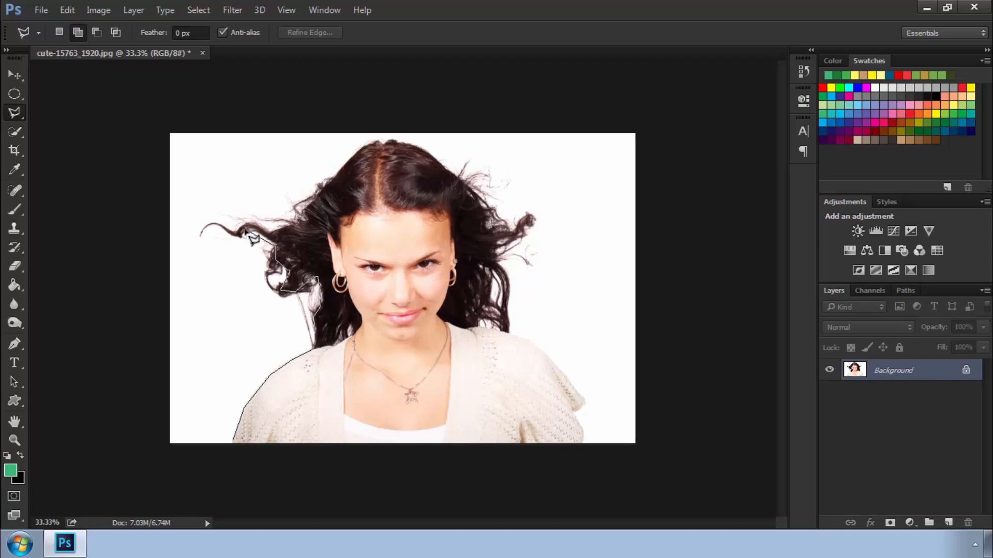
pyautogui.click(280, 228)
pyautogui.click(307, 214)
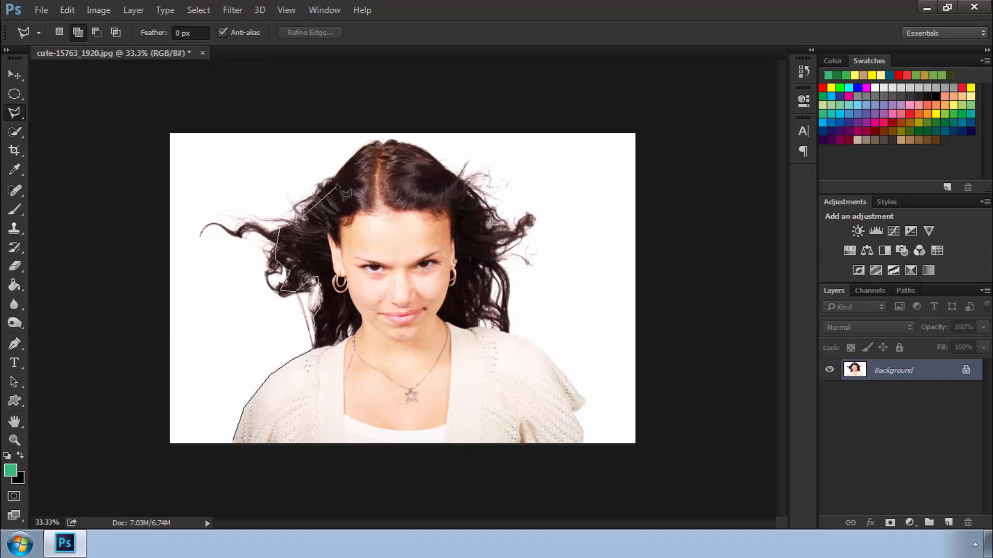
pyautogui.click(357, 145)
pyautogui.click(391, 140)
pyautogui.click(455, 173)
pyautogui.click(482, 205)
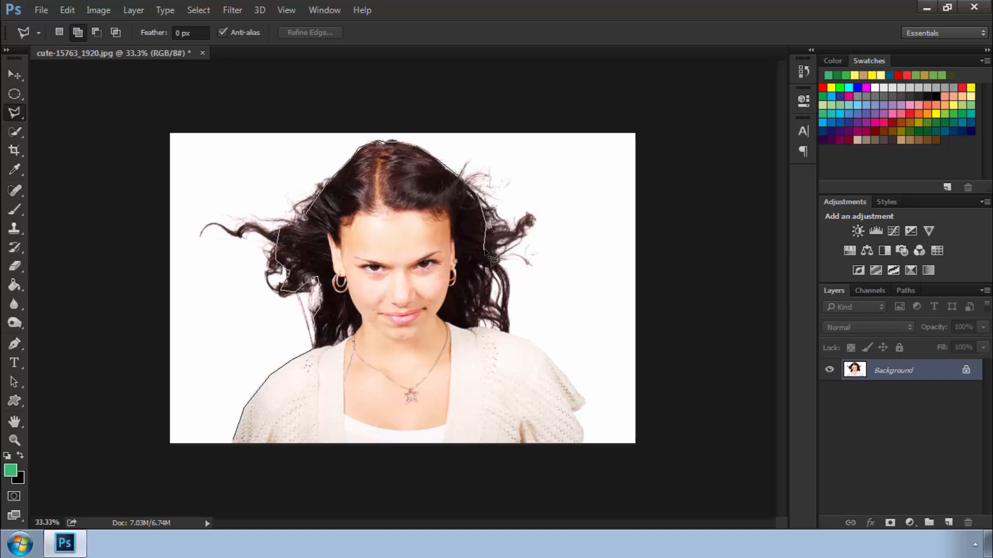
pyautogui.click(494, 261)
pyautogui.click(479, 286)
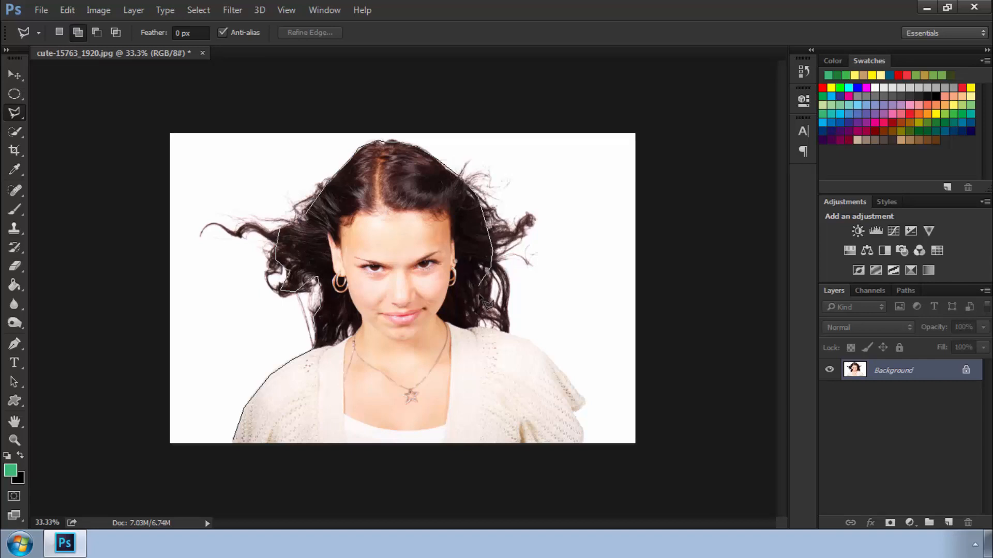
pyautogui.click(480, 327)
pyautogui.click(524, 338)
pyautogui.click(563, 367)
pyautogui.click(577, 410)
pyautogui.click(587, 429)
pyautogui.click(586, 444)
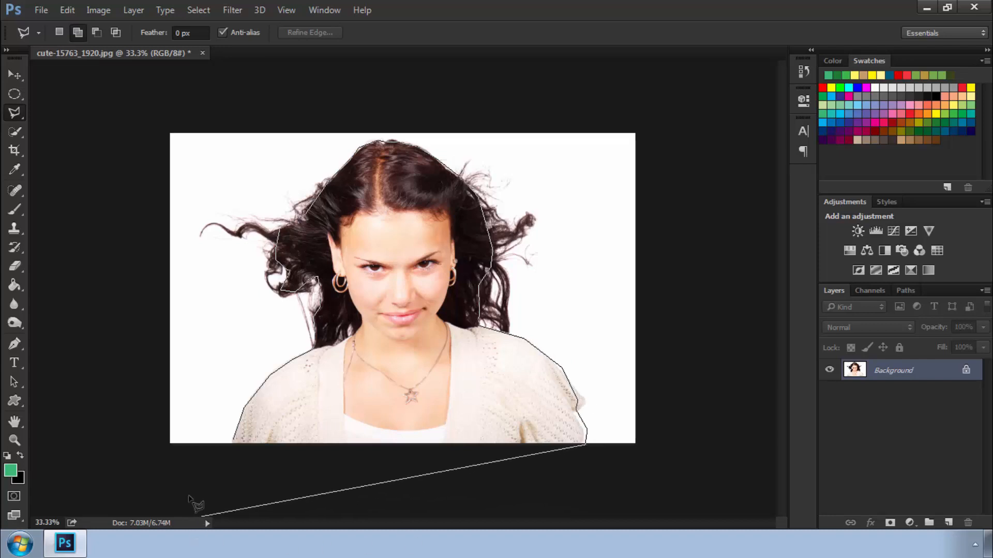
pyautogui.click(234, 443)
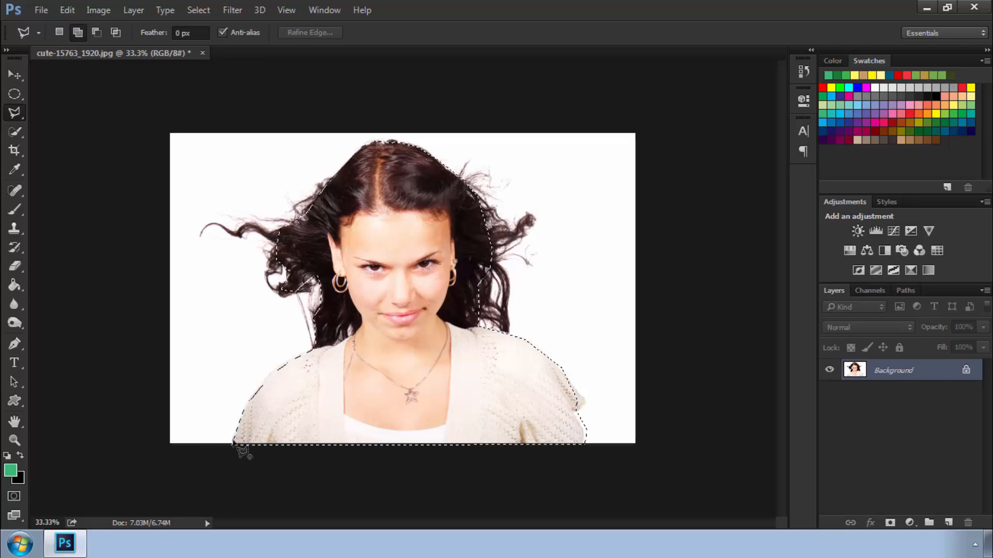
pyautogui.click(236, 446)
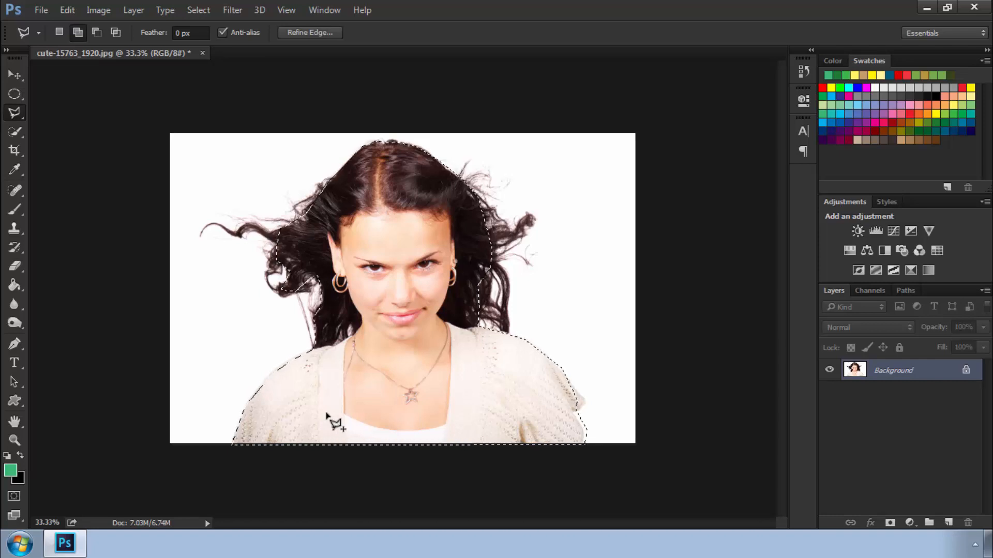
# Step: Open Refine Edge for the selection and brush over the flyaway hair on both sides of the head, with Smart Radius enabled
pyautogui.click(200, 8)
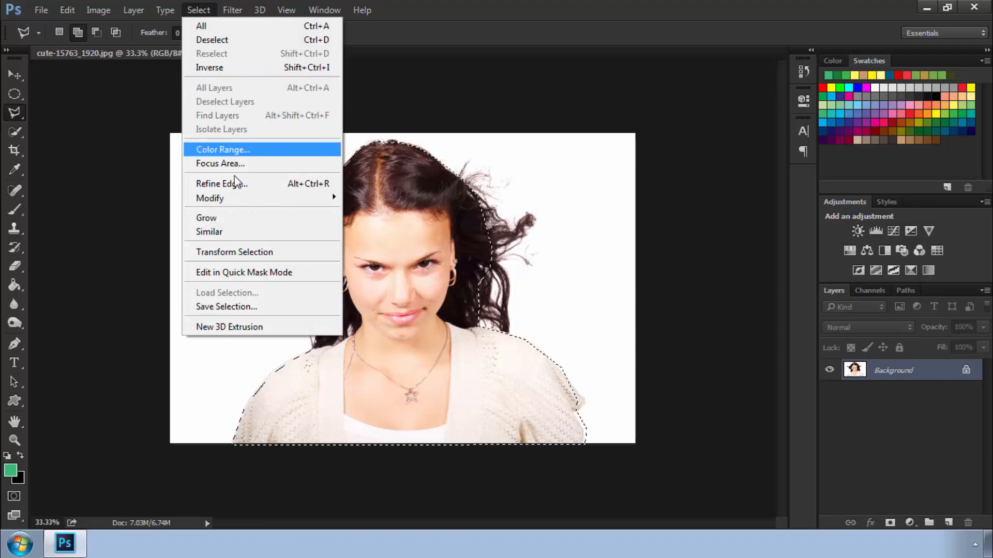
pyautogui.click(274, 185)
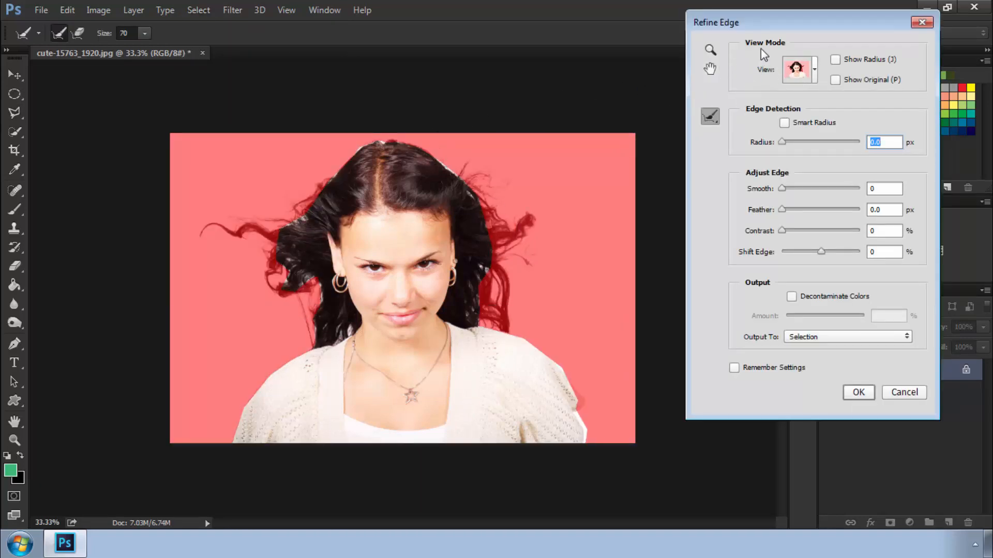
pyautogui.click(814, 69)
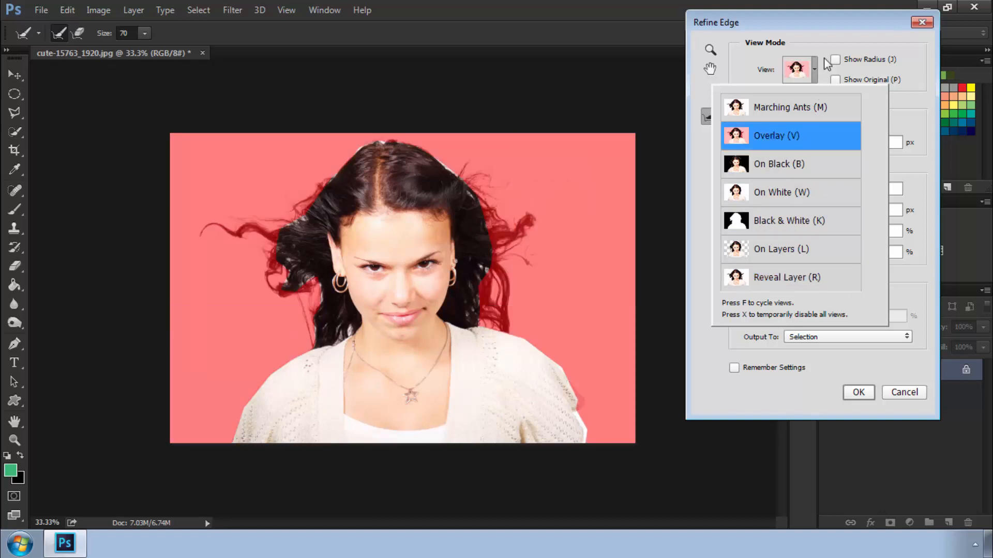
pyautogui.click(819, 71)
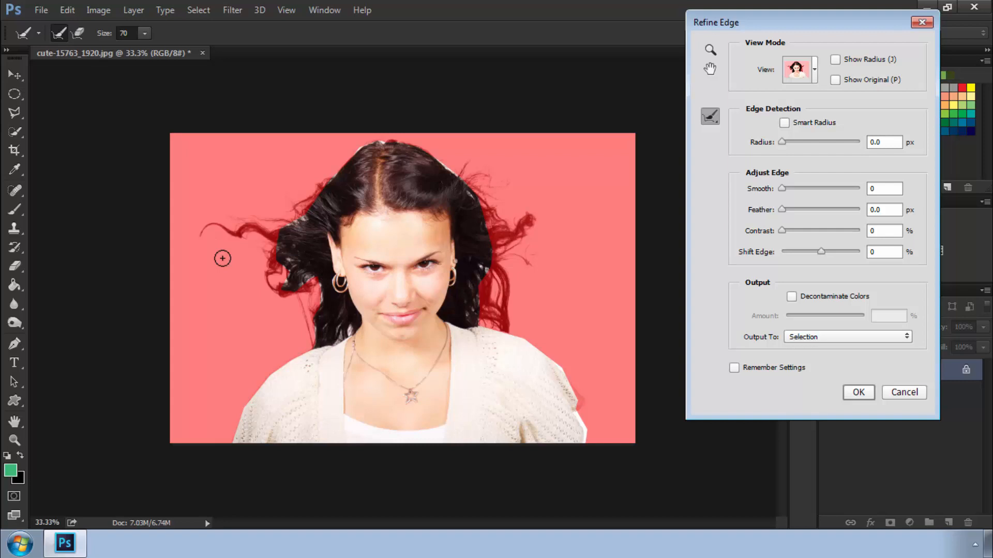
pyautogui.press('[')
pyautogui.press('[')
pyautogui.press('[')
pyautogui.press('[')
pyautogui.press('[')
pyautogui.press(']')
pyautogui.moveTo(314, 342)
pyautogui.mouseDown()
pyautogui.moveTo(316, 287)
pyautogui.moveTo(294, 296)
pyautogui.moveTo(305, 312)
pyautogui.moveTo(270, 287)
pyautogui.moveTo(284, 304)
pyautogui.moveTo(269, 283)
pyautogui.moveTo(267, 262)
pyautogui.moveTo(278, 286)
pyautogui.moveTo(274, 240)
pyautogui.moveTo(257, 229)
pyautogui.moveTo(203, 230)
pyautogui.moveTo(251, 243)
pyautogui.moveTo(285, 227)
pyautogui.moveTo(318, 186)
pyautogui.moveTo(293, 208)
pyautogui.moveTo(381, 141)
pyautogui.moveTo(475, 179)
pyautogui.moveTo(469, 167)
pyautogui.moveTo(488, 235)
pyautogui.mouseUp()
pyautogui.moveTo(519, 224)
pyautogui.mouseDown()
pyautogui.moveTo(506, 245)
pyautogui.moveTo(489, 245)
pyautogui.moveTo(529, 257)
pyautogui.moveTo(504, 261)
pyautogui.moveTo(490, 284)
pyautogui.moveTo(486, 314)
pyautogui.moveTo(497, 314)
pyautogui.moveTo(503, 282)
pyautogui.moveTo(482, 323)
pyautogui.moveTo(509, 327)
pyautogui.mouseUp()
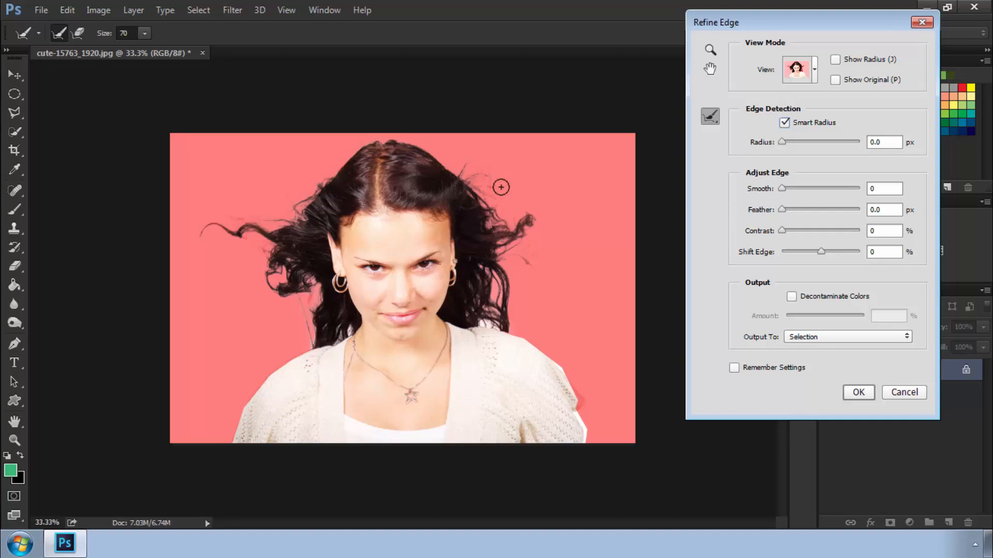
# Step: Set Smooth to 6 and Feather to 0, adjust Shift Edge, and apply the refined edge to the selection
pyautogui.moveTo(784, 141)
pyautogui.mouseDown()
pyautogui.moveTo(828, 141)
pyautogui.moveTo(778, 147)
pyautogui.mouseUp()
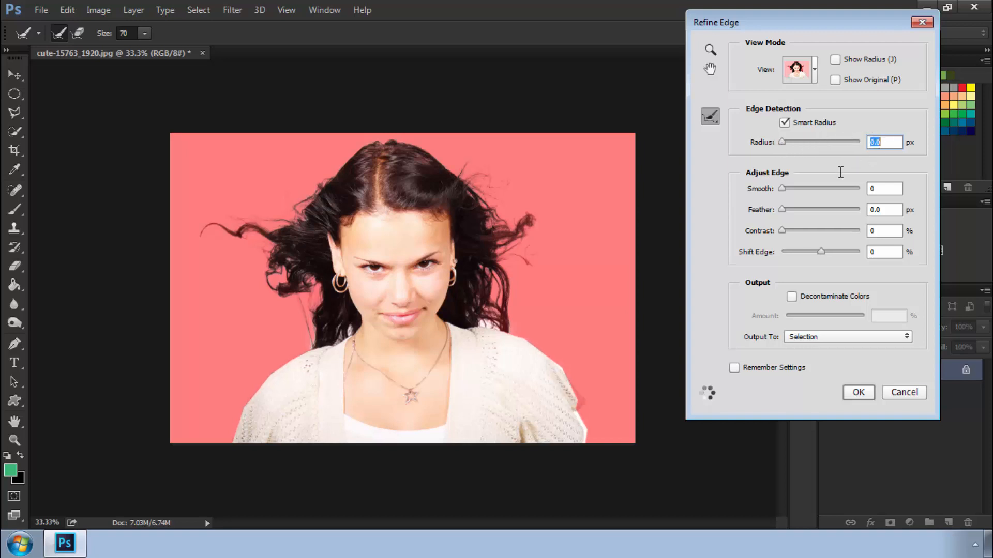
pyautogui.moveTo(783, 186); pyautogui.dragTo(787, 187)
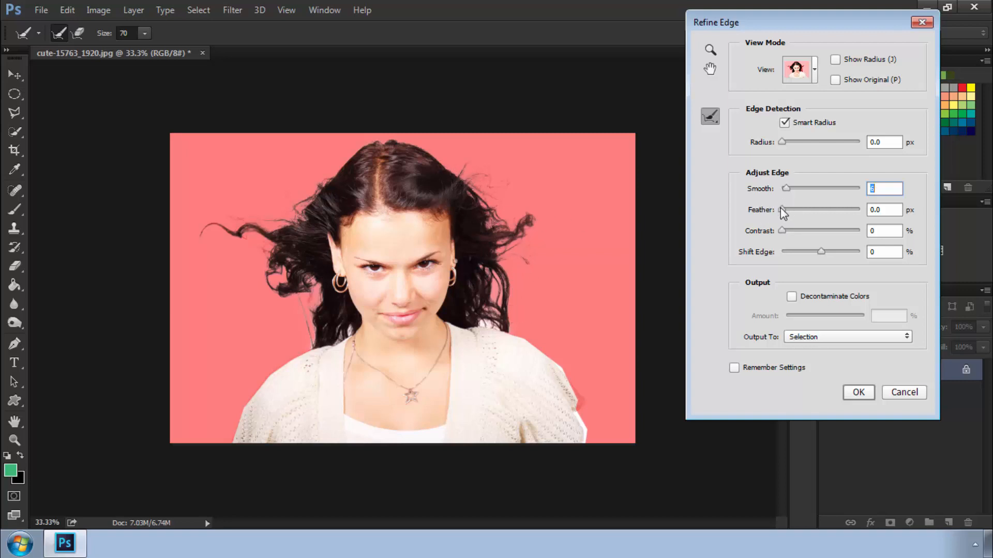
pyautogui.moveTo(782, 209); pyautogui.dragTo(749, 211)
pyautogui.moveTo(821, 254); pyautogui.dragTo(668, 259)
pyautogui.click(858, 393)
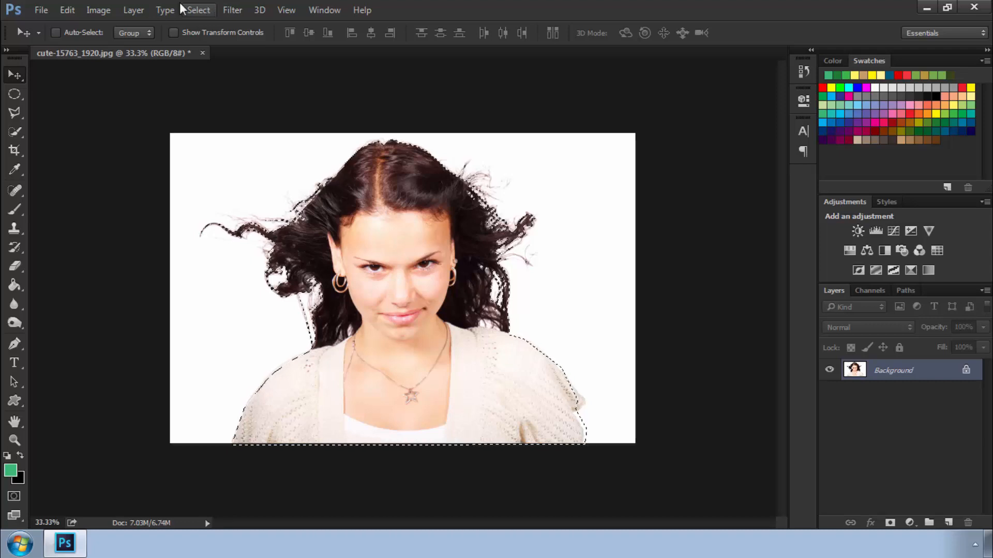
# Step: Copy the selected woman onto a new layer and toggle the Background layer's visibility off and on to check the cutout
pyautogui.click(133, 10)
pyautogui.moveTo(236, 14)
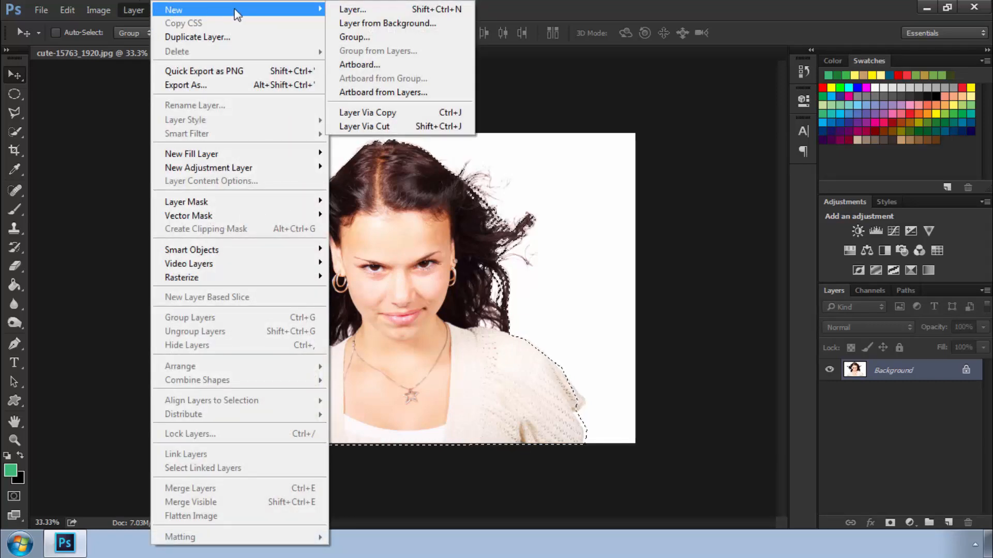
pyautogui.click(378, 114)
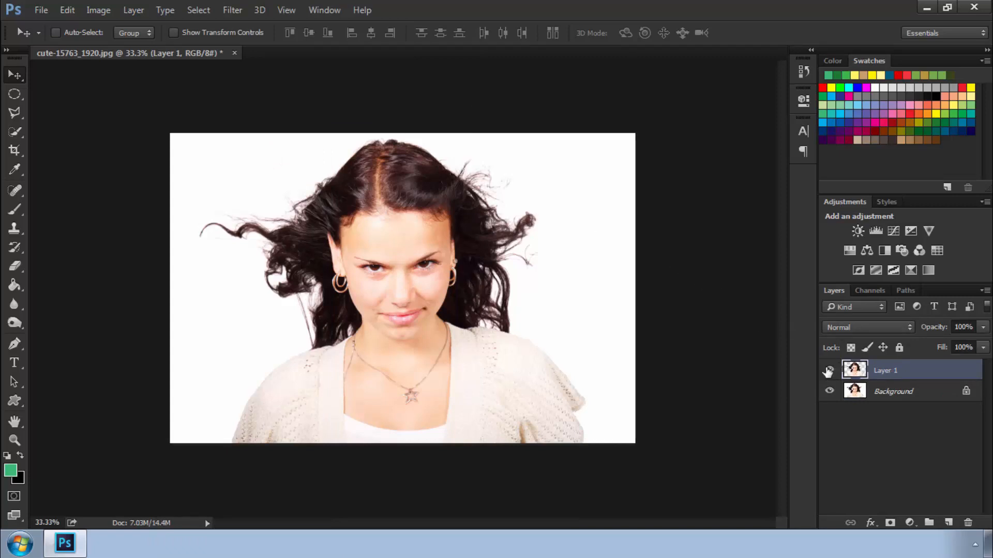
pyautogui.click(829, 391)
pyautogui.click(830, 391)
# Step: Add a new layer directly above the Background and fill it with the green foreground color using the Paint Bucket Tool
pyautogui.click(894, 392)
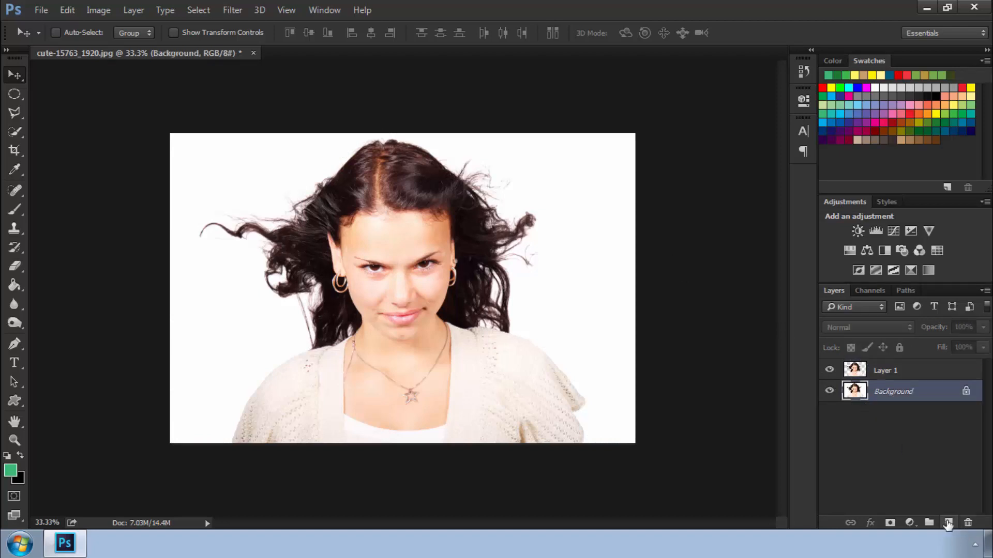
pyautogui.click(949, 522)
pyautogui.click(19, 288)
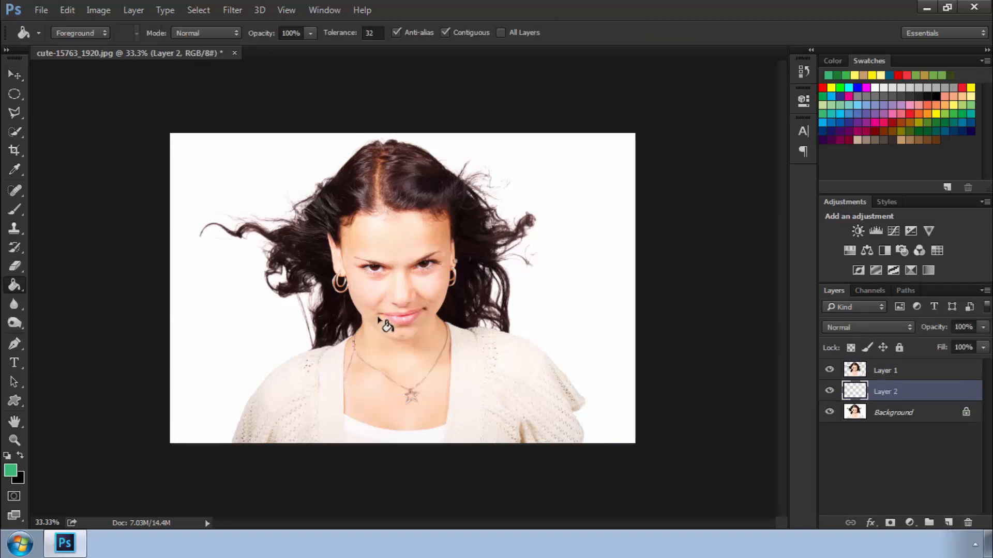
pyautogui.click(313, 414)
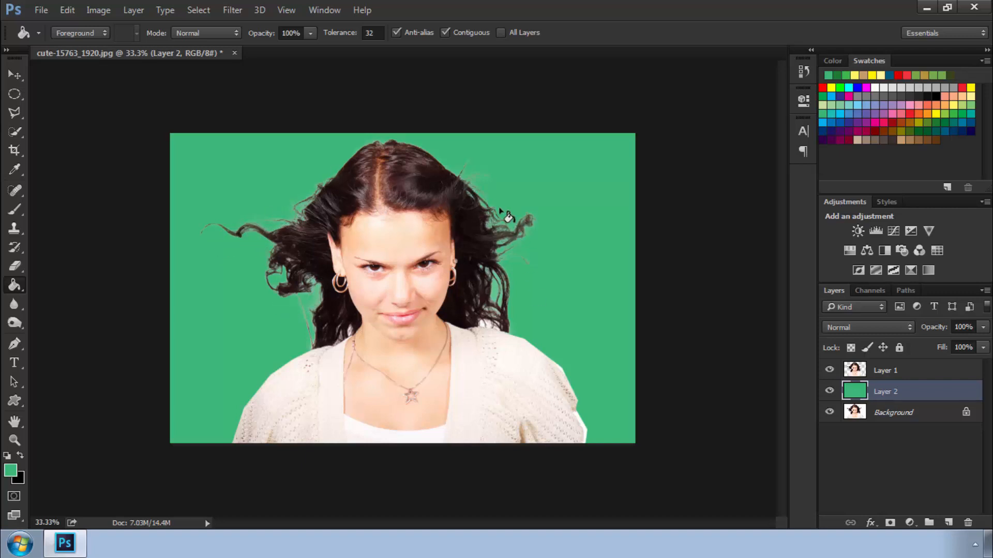
# Step: Darken the pale hair fringes on Layer 1 with the Burn Tool, along both sides and the top of the head
pyautogui.click(16, 324)
pyautogui.rightClick(11, 324)
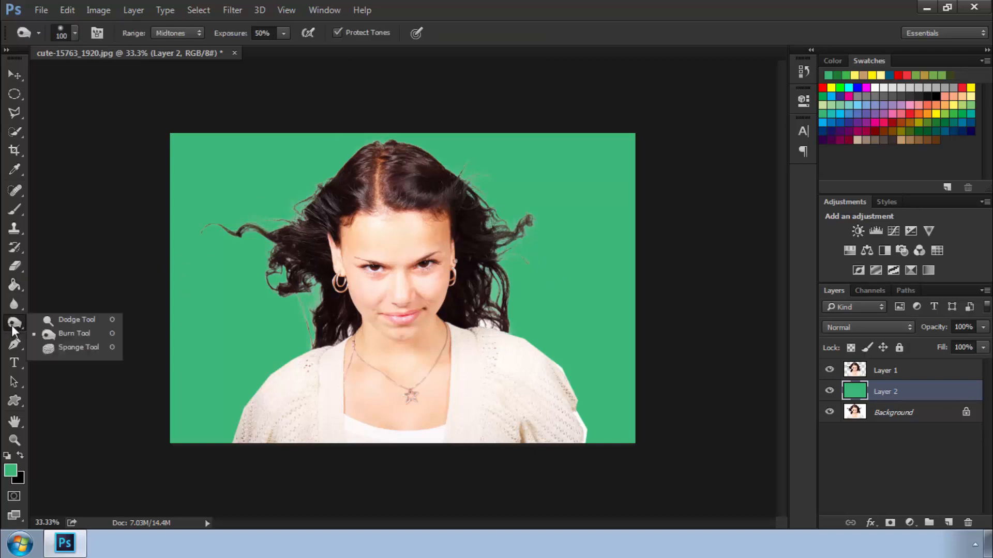
pyautogui.click(54, 335)
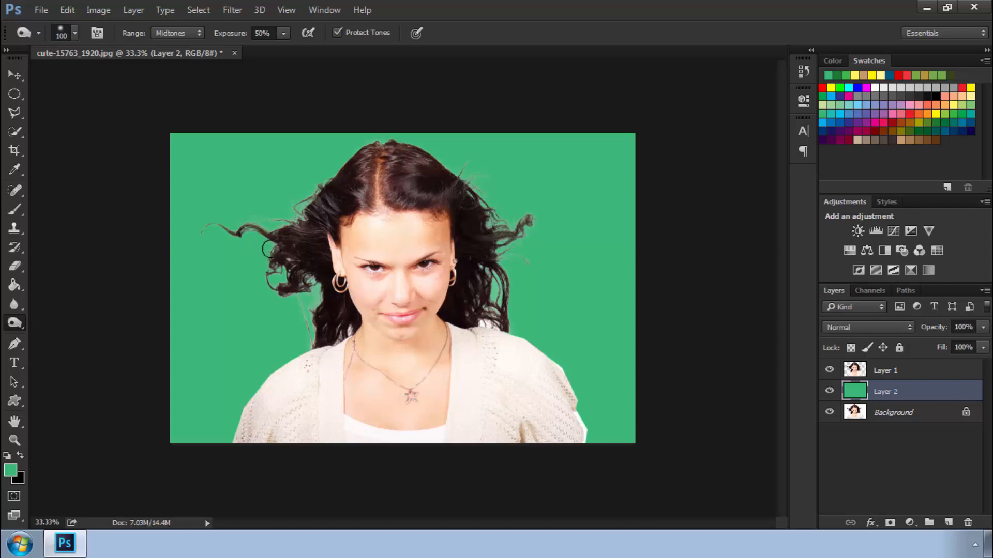
pyautogui.moveTo(251, 230)
pyautogui.mouseDown()
pyautogui.moveTo(242, 236)
pyautogui.moveTo(262, 231)
pyautogui.mouseUp()
pyautogui.click(902, 370)
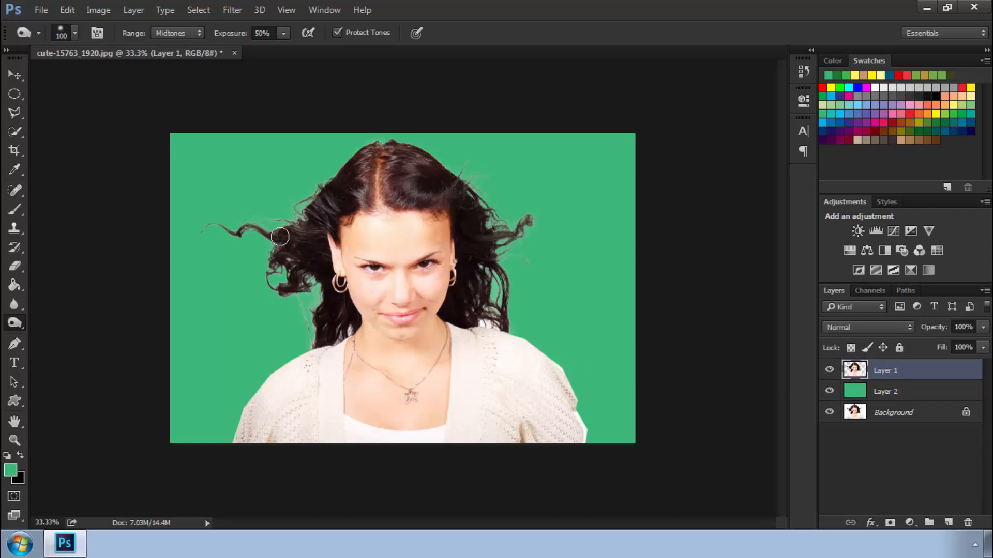
pyautogui.moveTo(245, 232)
pyautogui.mouseDown()
pyautogui.moveTo(282, 215)
pyautogui.moveTo(279, 227)
pyautogui.moveTo(310, 199)
pyautogui.moveTo(270, 215)
pyautogui.moveTo(296, 211)
pyautogui.moveTo(279, 277)
pyautogui.moveTo(270, 288)
pyautogui.moveTo(266, 280)
pyautogui.moveTo(310, 285)
pyautogui.moveTo(305, 317)
pyautogui.mouseUp()
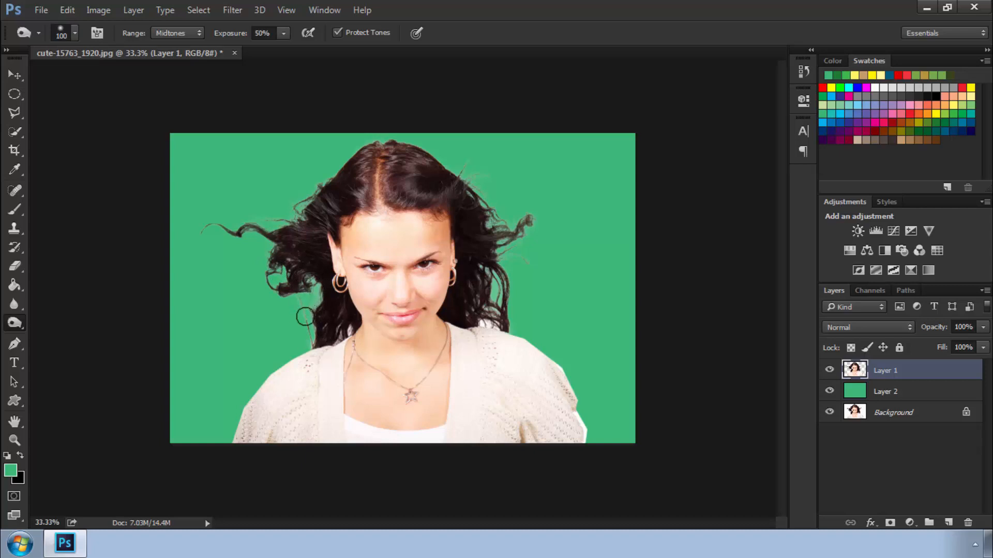
pyautogui.moveTo(370, 164); pyautogui.dragTo(413, 173)
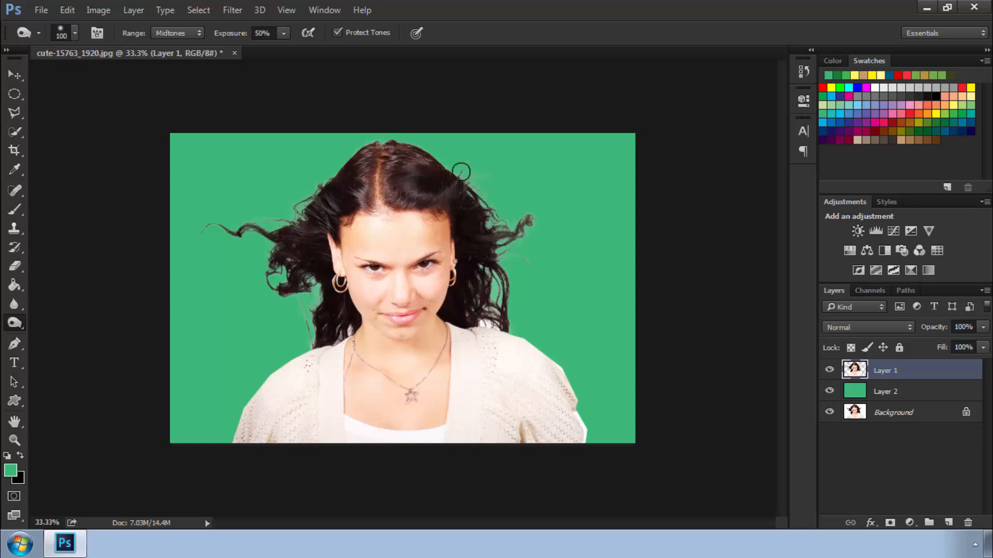
pyautogui.moveTo(519, 241)
pyautogui.mouseDown()
pyautogui.moveTo(529, 215)
pyautogui.moveTo(519, 232)
pyautogui.mouseUp()
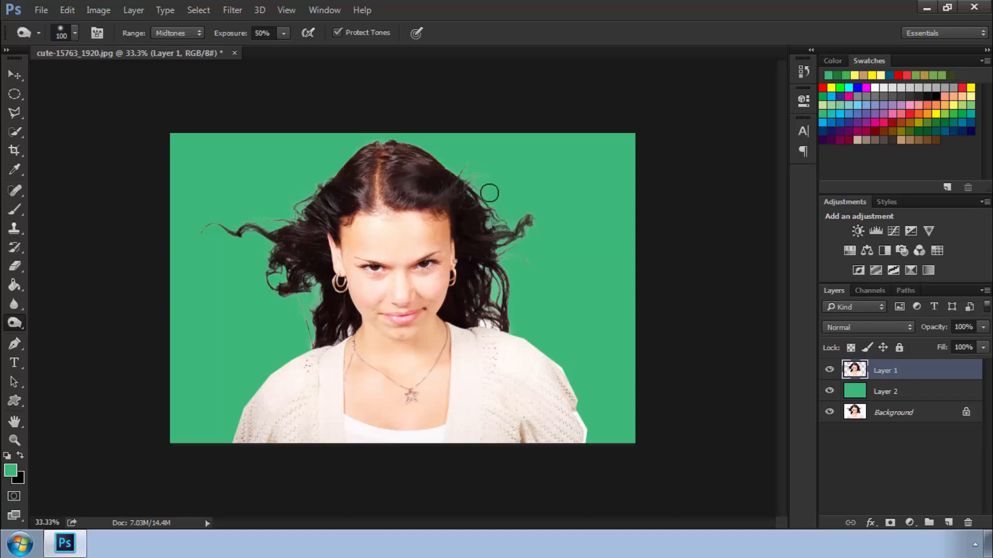